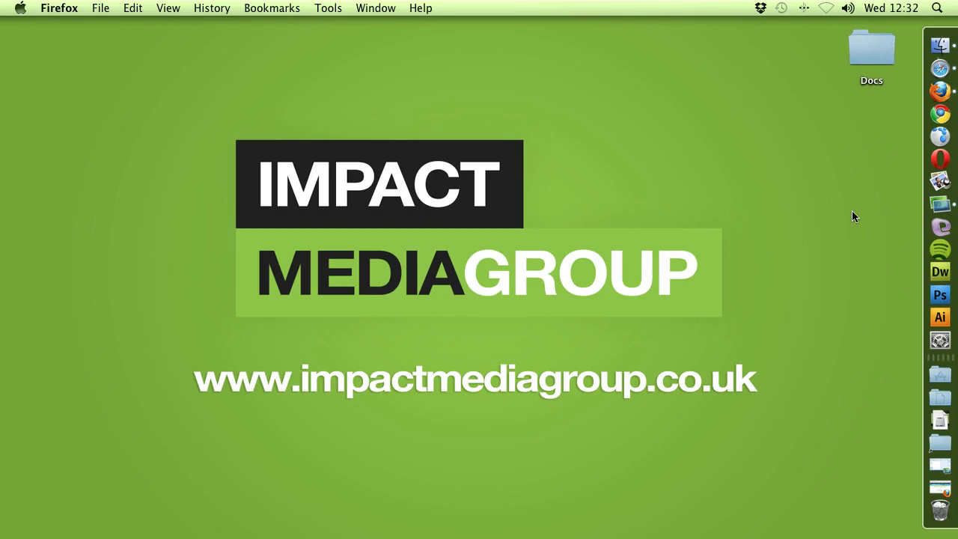
# Start a new e-mail account from Tools > Account Settings and enter the holder's name and e-mail address.
pyautogui.click(940, 204)
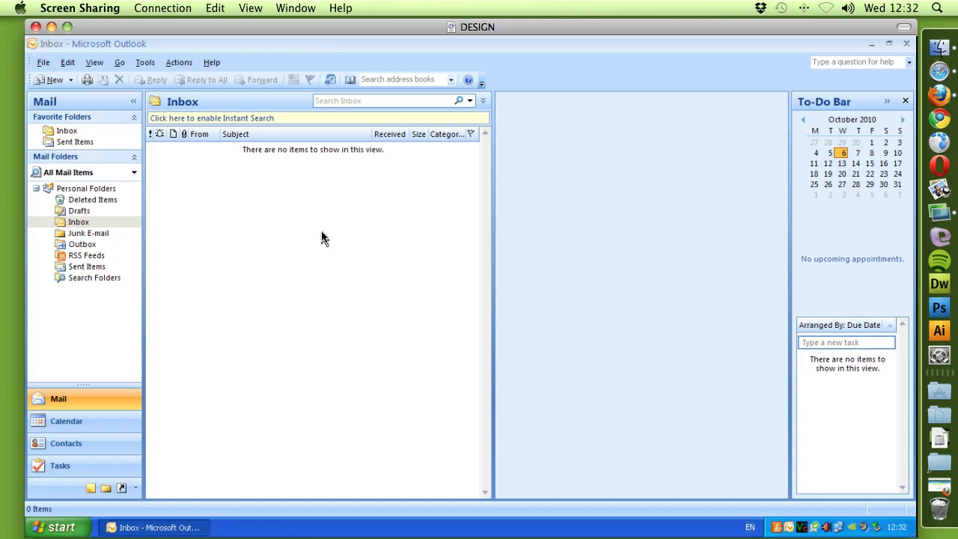
pyautogui.click(145, 63)
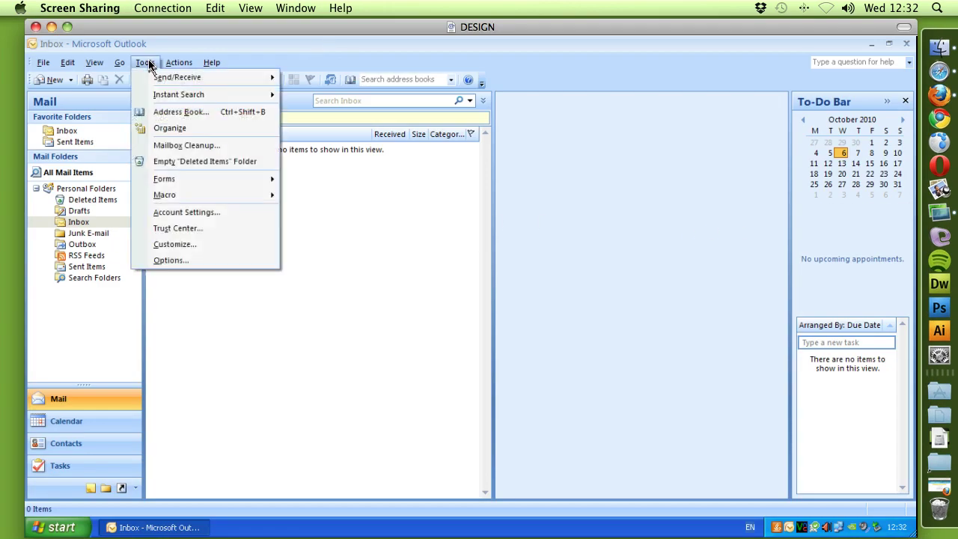
pyautogui.click(184, 212)
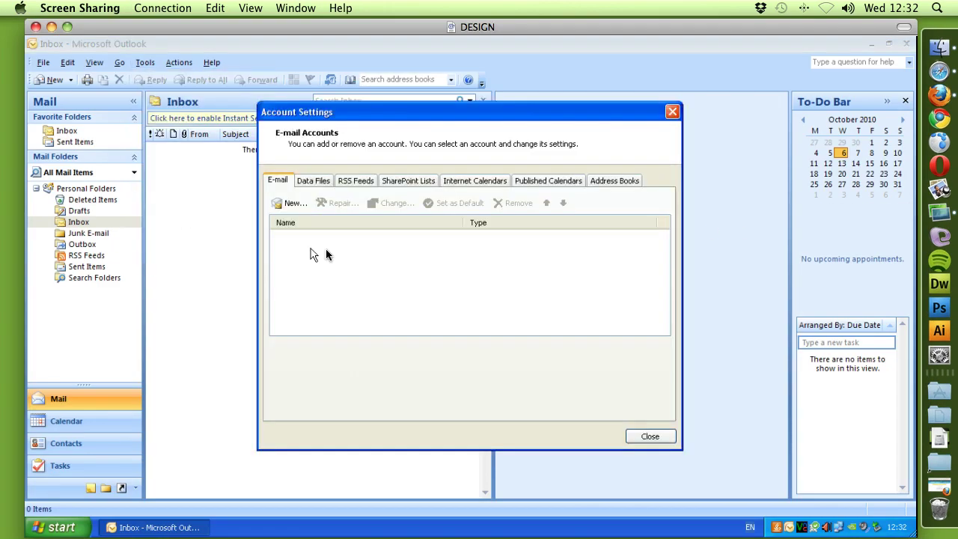
pyautogui.click(294, 205)
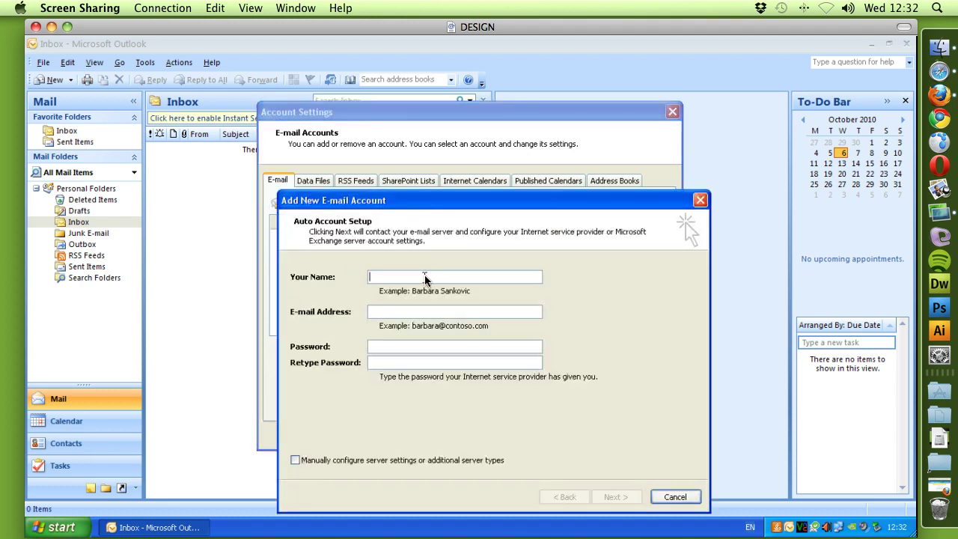
pyautogui.write('john')
pyautogui.write('john.smi')
pyautogui.write('th@yourdom')
pyautogui.write('ain.')
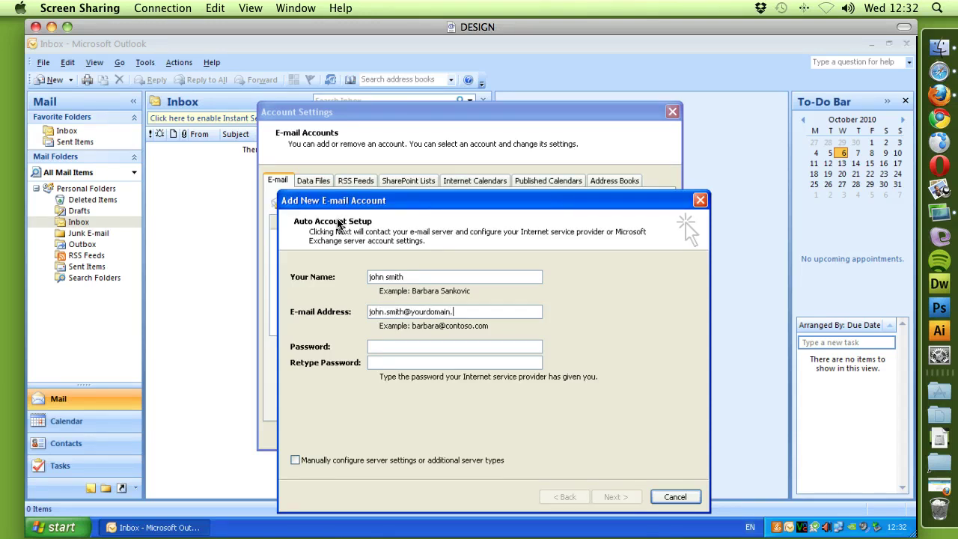
pyautogui.write('com')
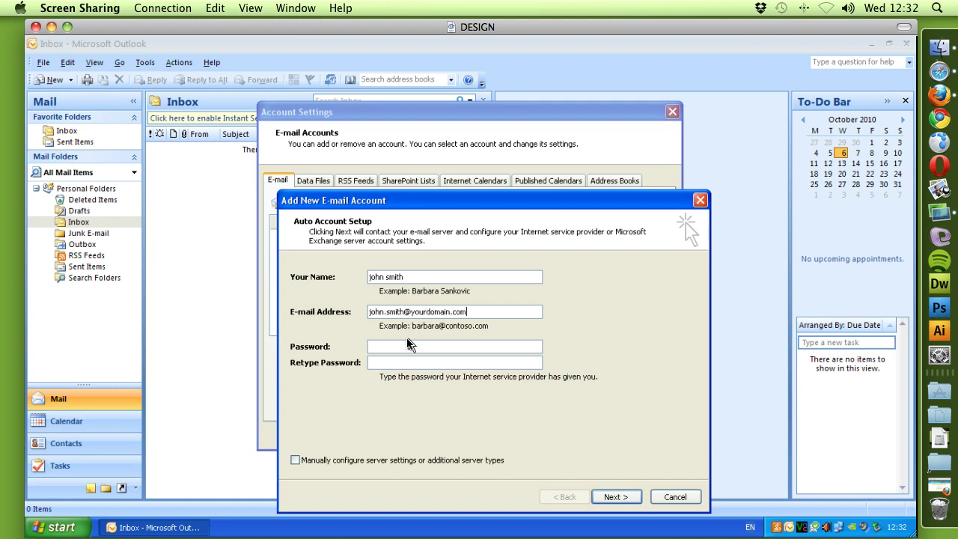
# Choose to configure the server settings manually and continue to the service-type choice.
pyautogui.click(295, 461)
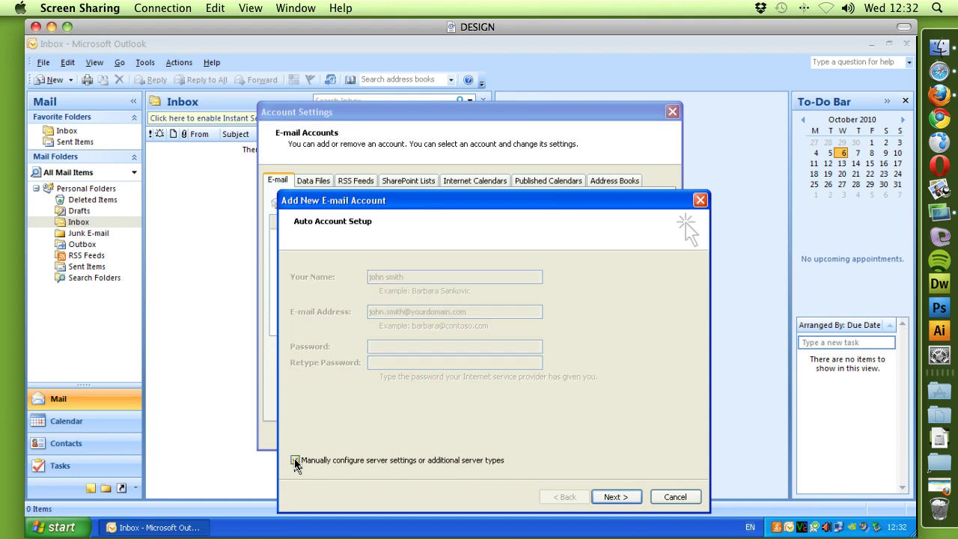
pyautogui.click(614, 497)
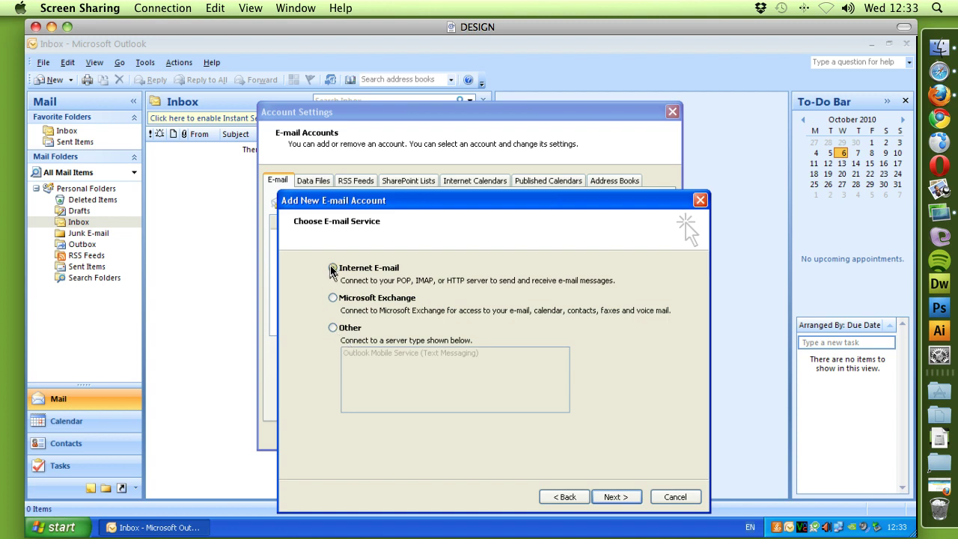
# Enter incoming server mail.yourdomain.com, outgoing server smtpcorp, and the logon user name and password.
pyautogui.click(615, 496)
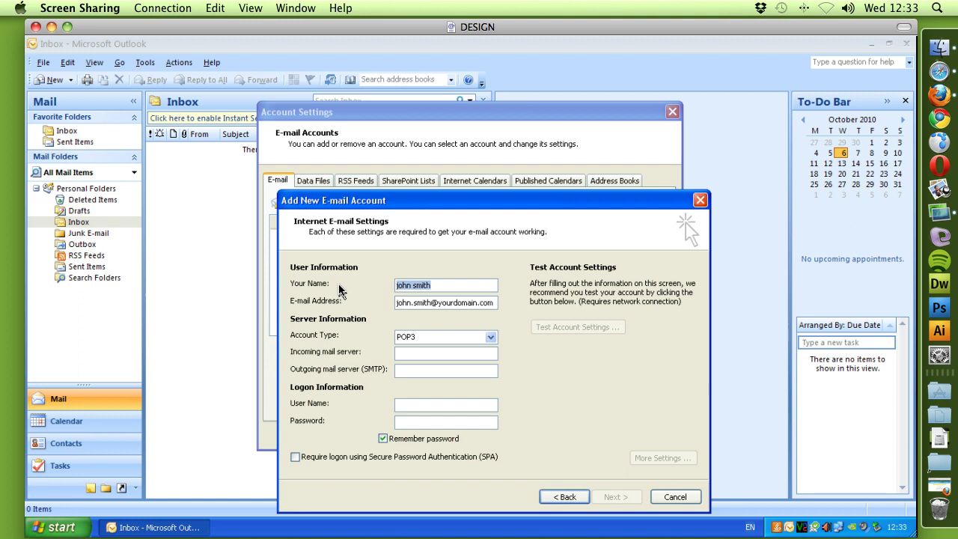
pyautogui.click(407, 353)
pyautogui.write('mail.y')
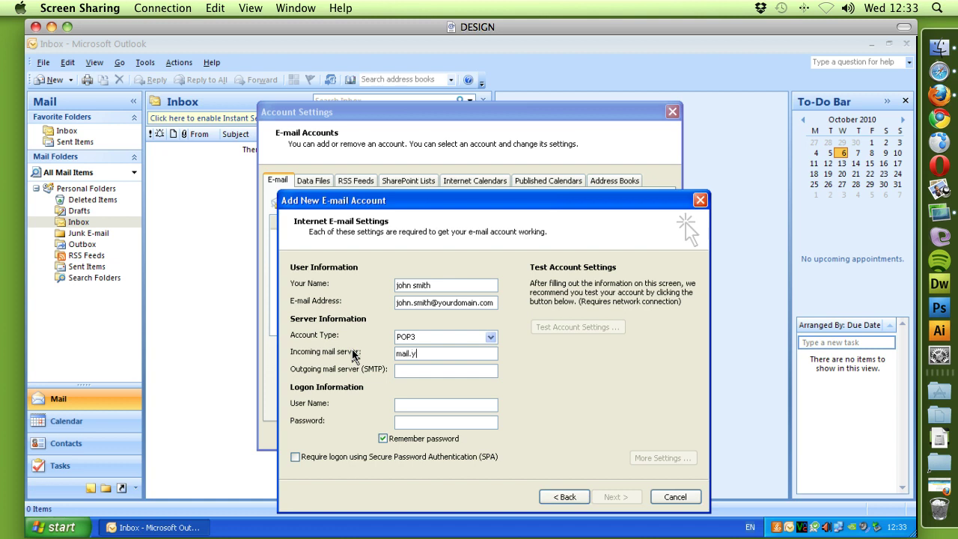
pyautogui.write('ourdomain.com')
pyautogui.click(408, 370)
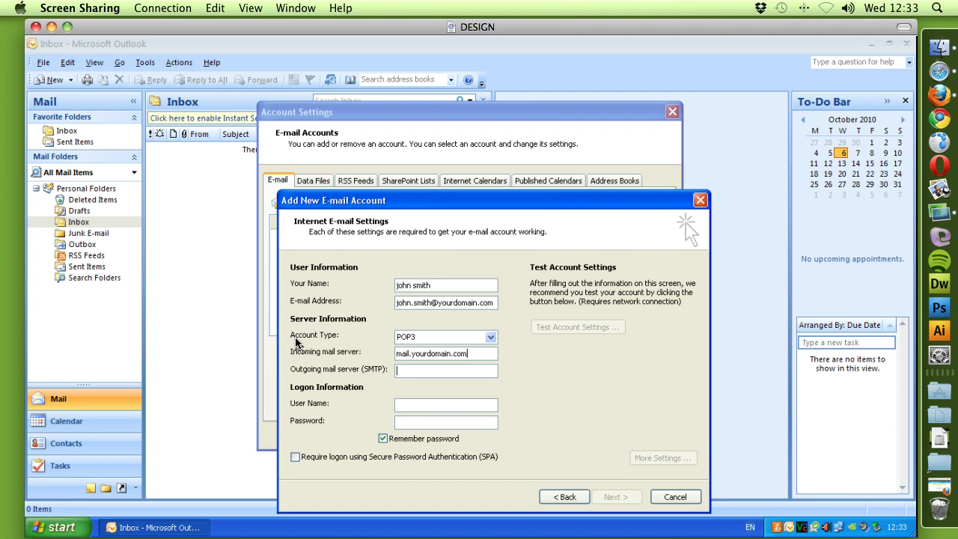
pyautogui.write('smtpcorp.com')
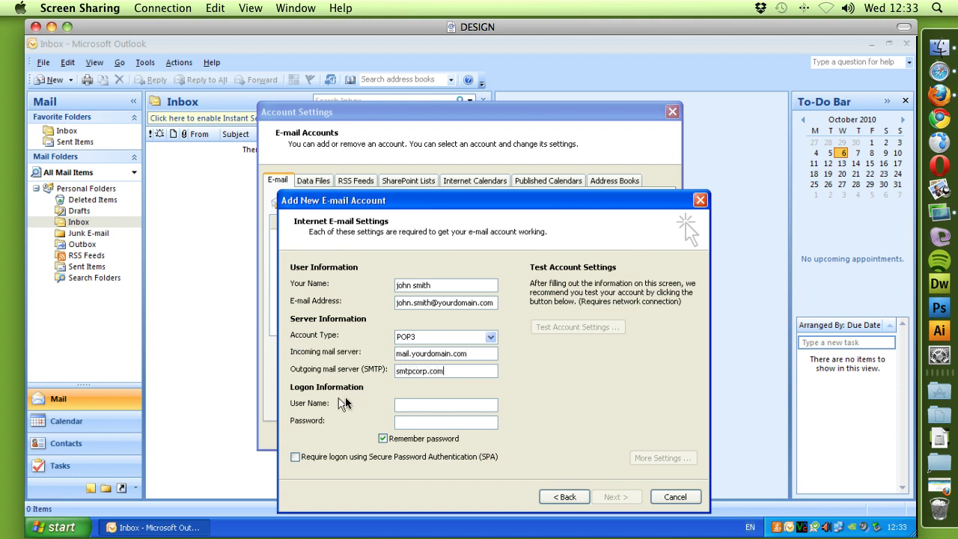
pyautogui.click(413, 406)
pyautogui.write('john')
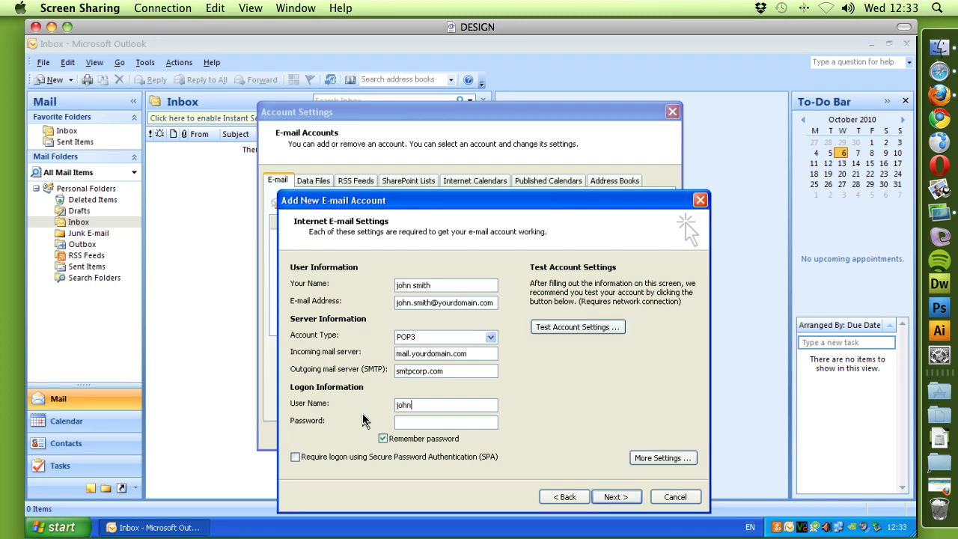
pyautogui.write('.smith@yourdomain.com')
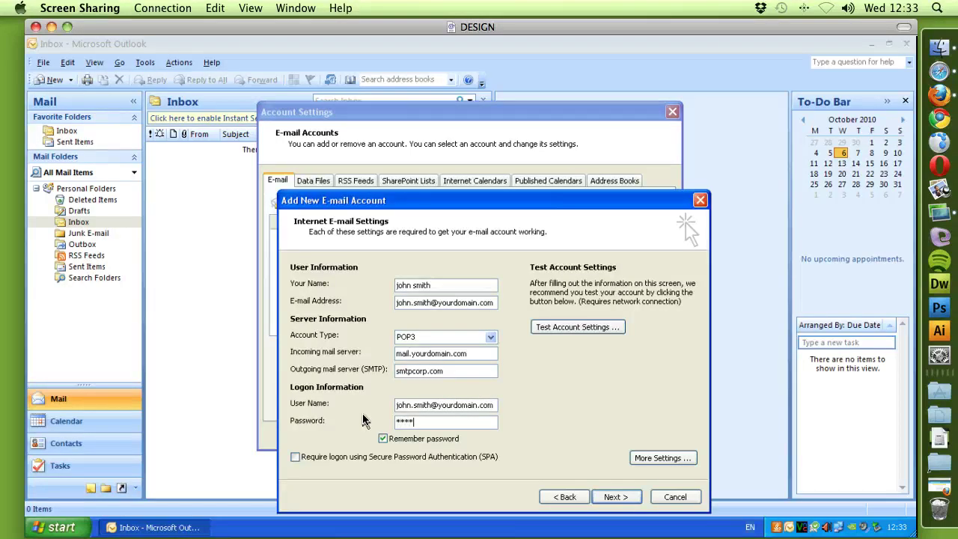
pyautogui.write('****')
# Make the outgoing server require authentication with a separate 'Log on using' user name.
pyautogui.click(652, 462)
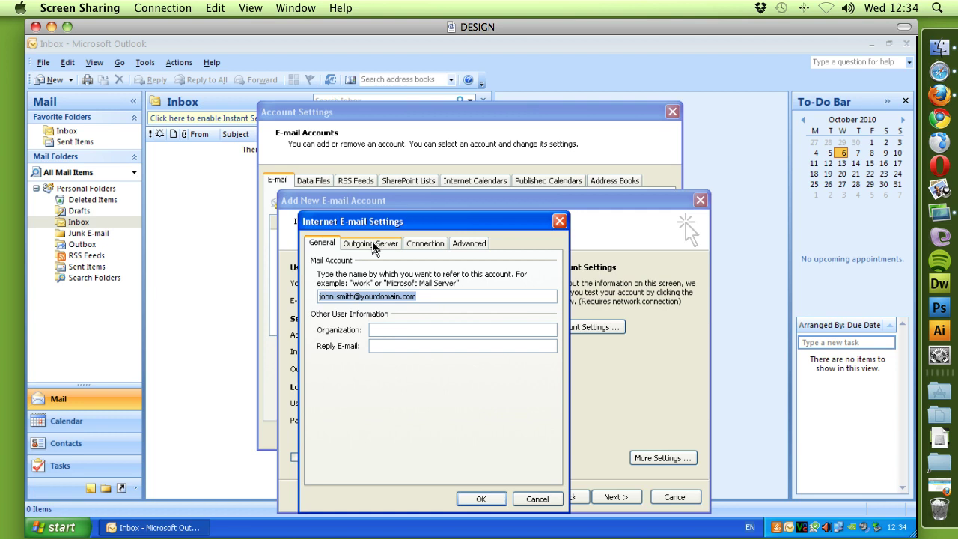
pyautogui.click(374, 244)
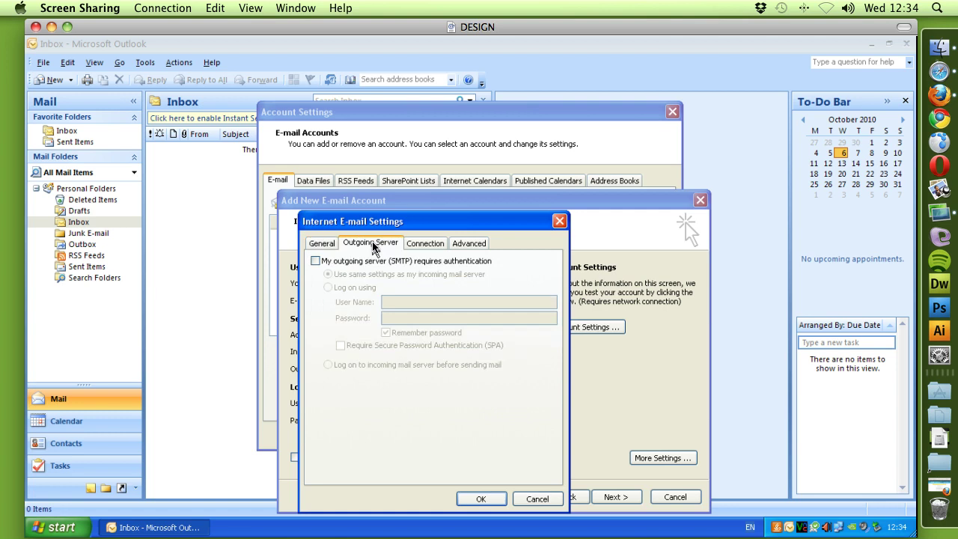
pyautogui.click(315, 261)
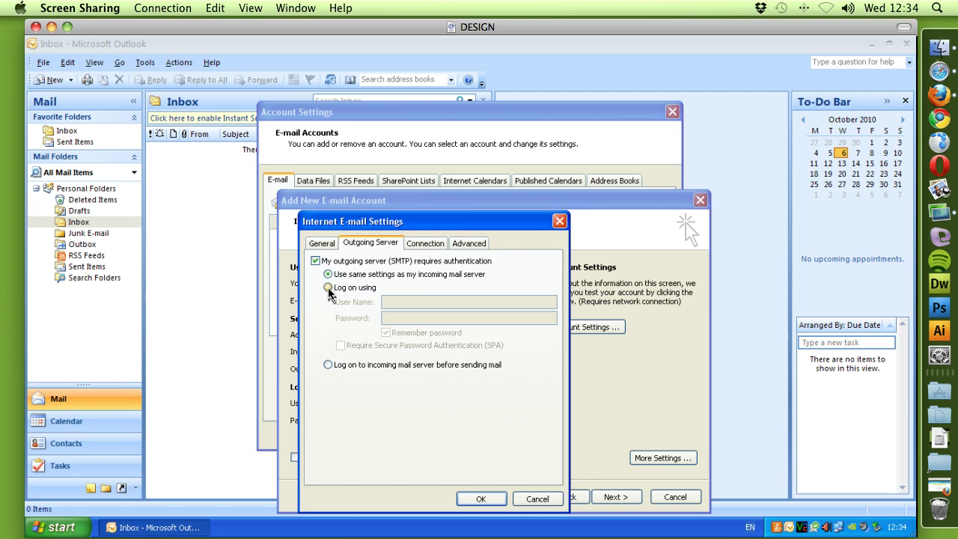
pyautogui.click(328, 287)
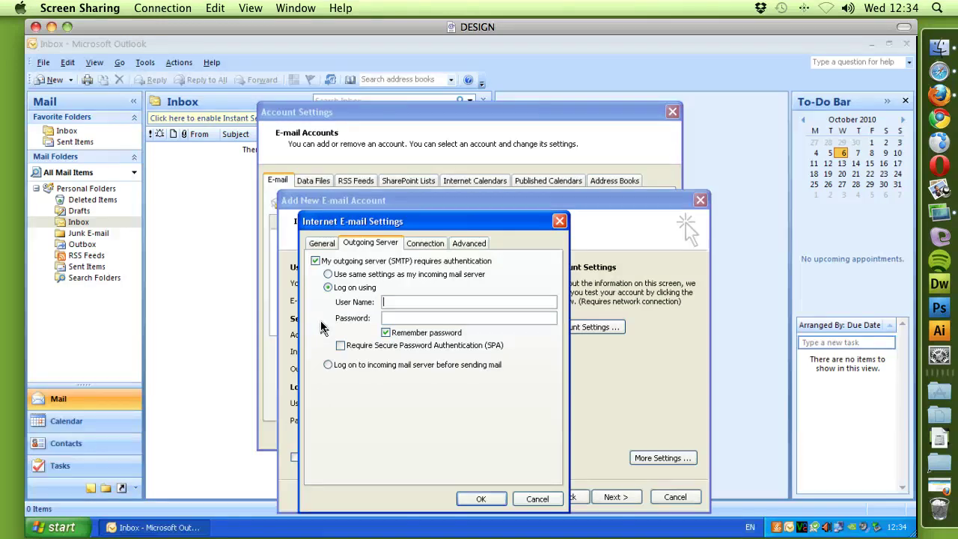
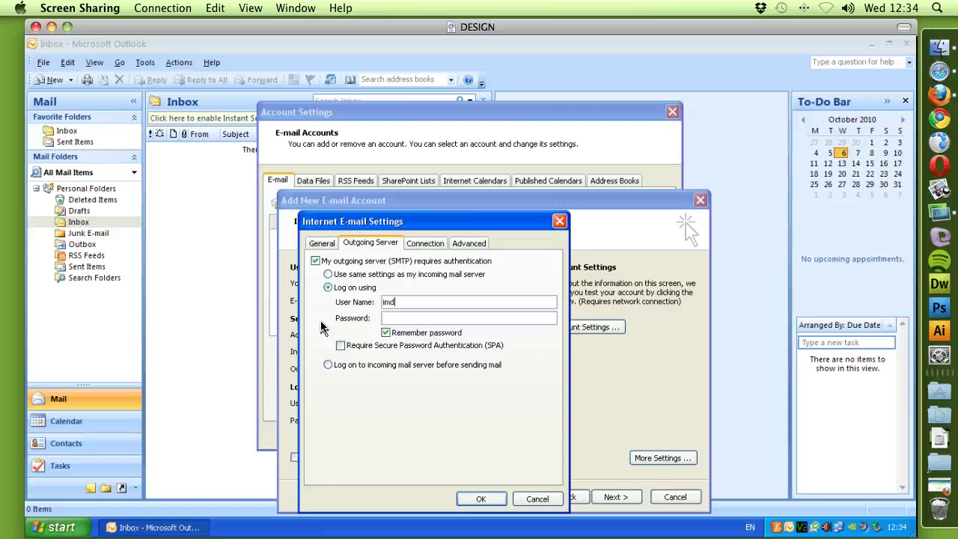
# Set the SMTP port to 587 and keep server copies, removed after 10 days or when deleted.
pyautogui.click(464, 248)
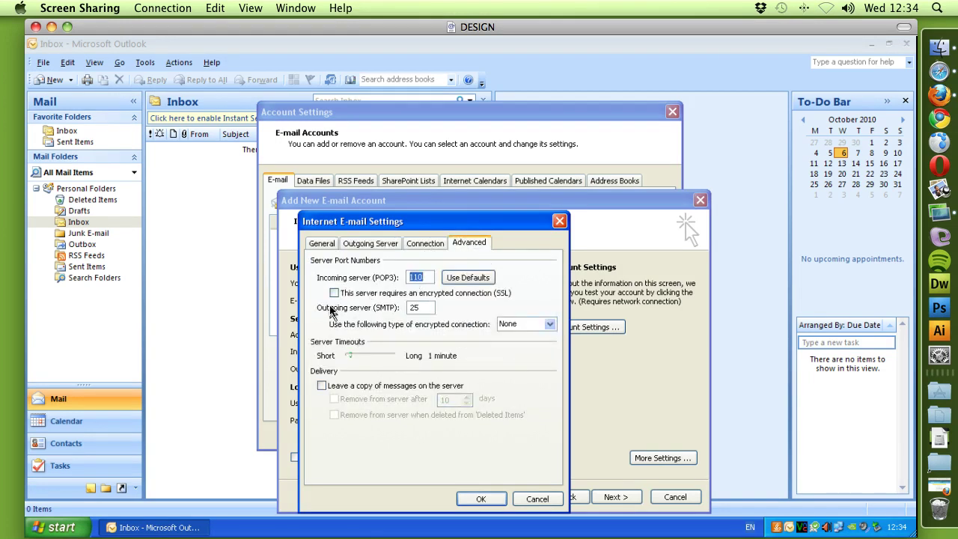
pyautogui.doubleClick(417, 306)
pyautogui.write('587')
pyautogui.click(322, 385)
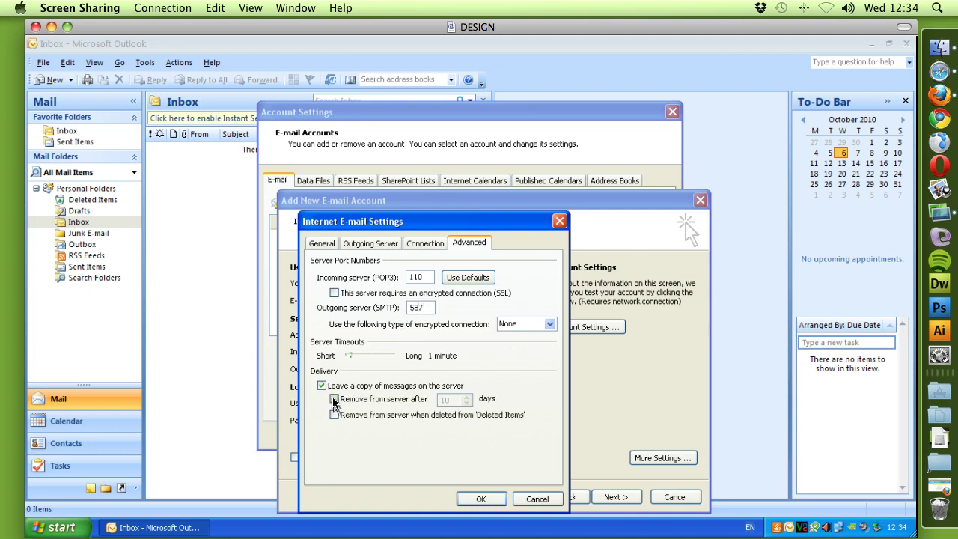
pyautogui.click(333, 399)
pyautogui.click(334, 414)
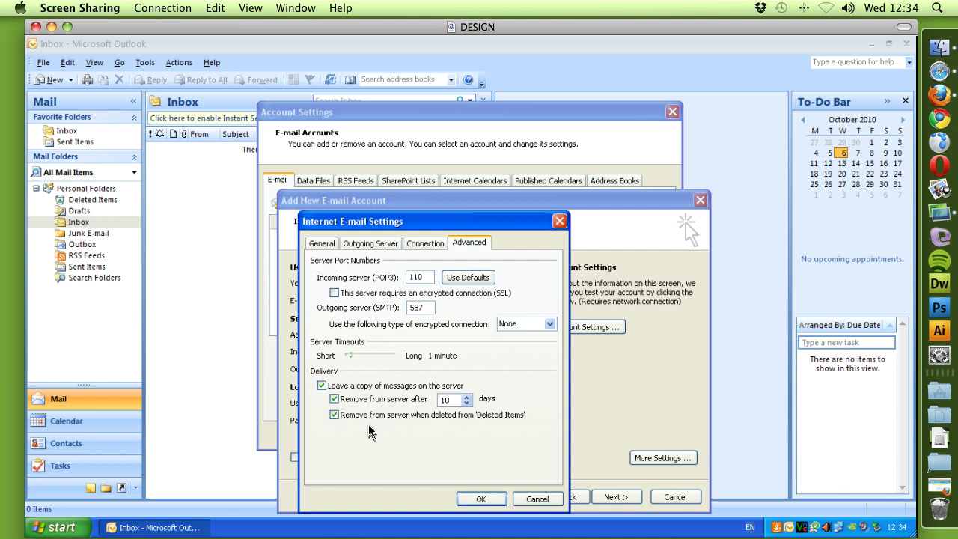
pyautogui.click(360, 243)
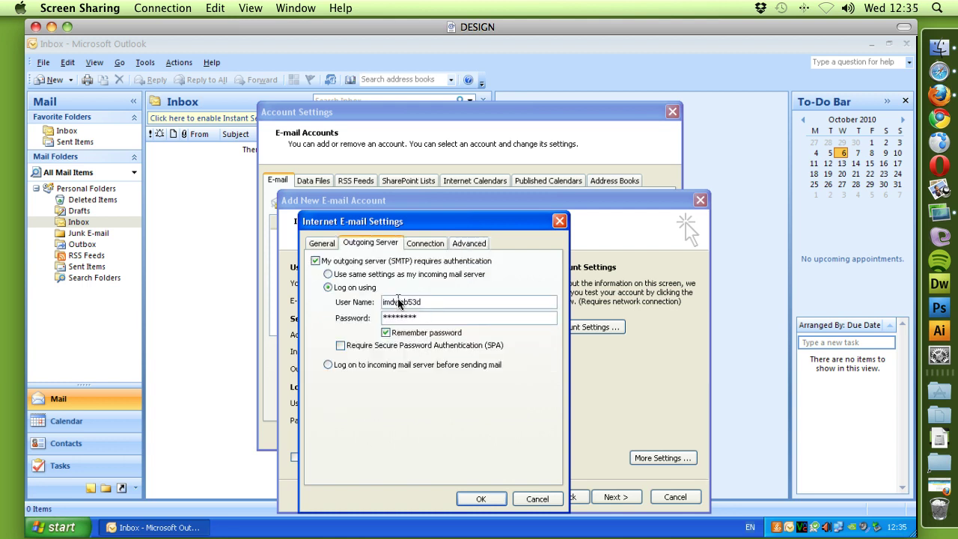
# Confirm the extra settings, finish the wizard, and close Account Settings to return to the Inbox.
pyautogui.click(332, 243)
pyautogui.click(482, 498)
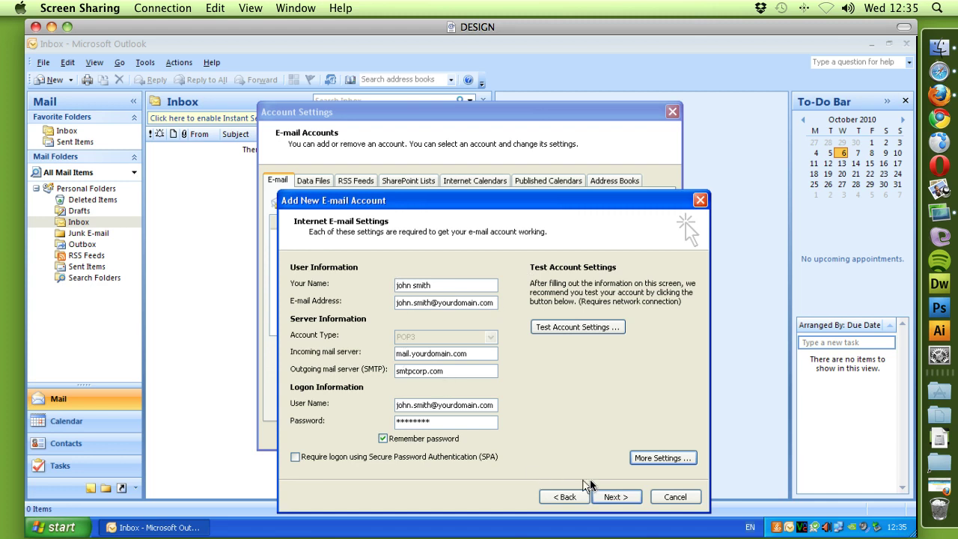
pyautogui.click(614, 497)
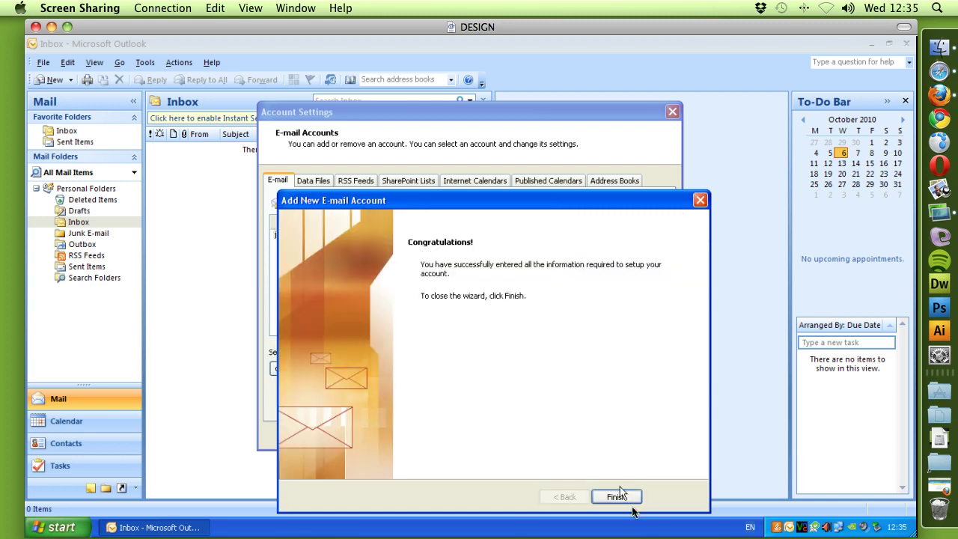
pyautogui.click(627, 499)
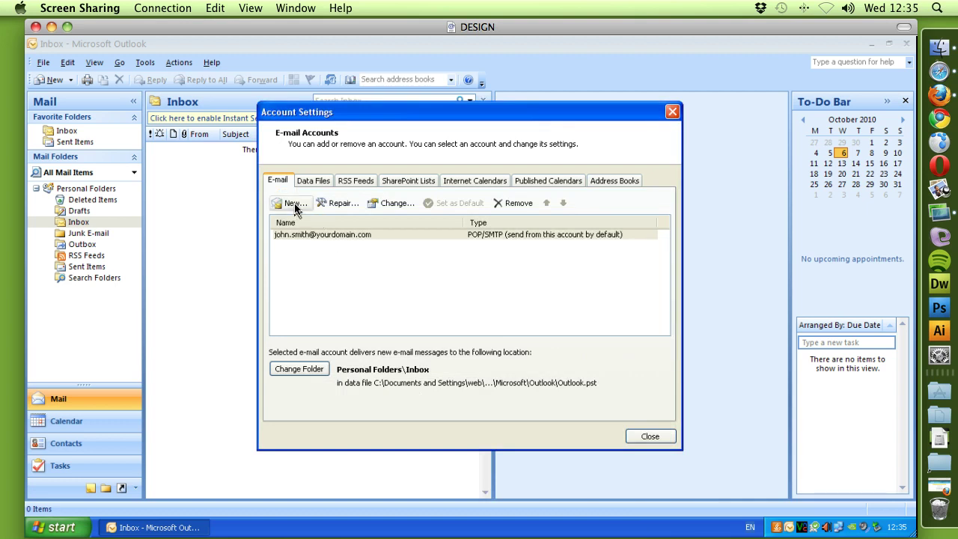
pyautogui.click(652, 439)
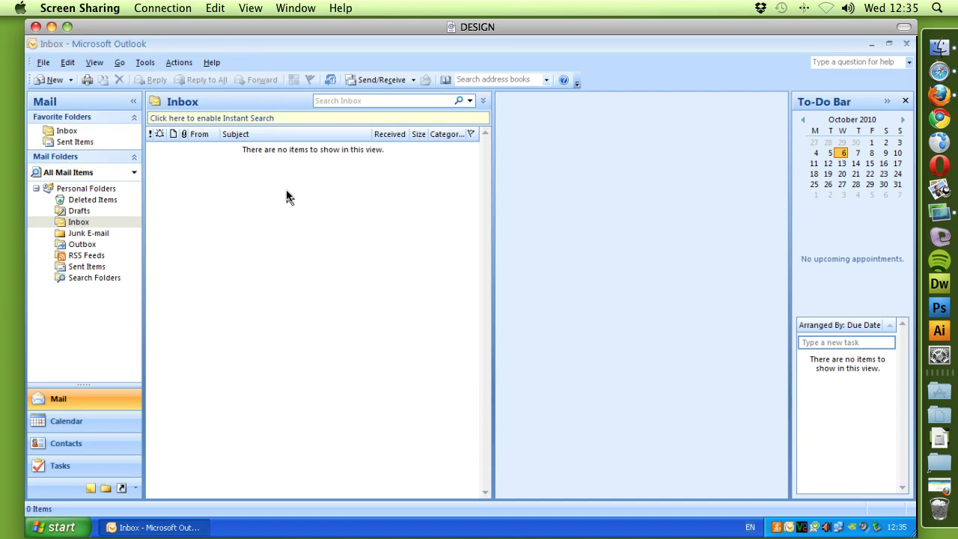